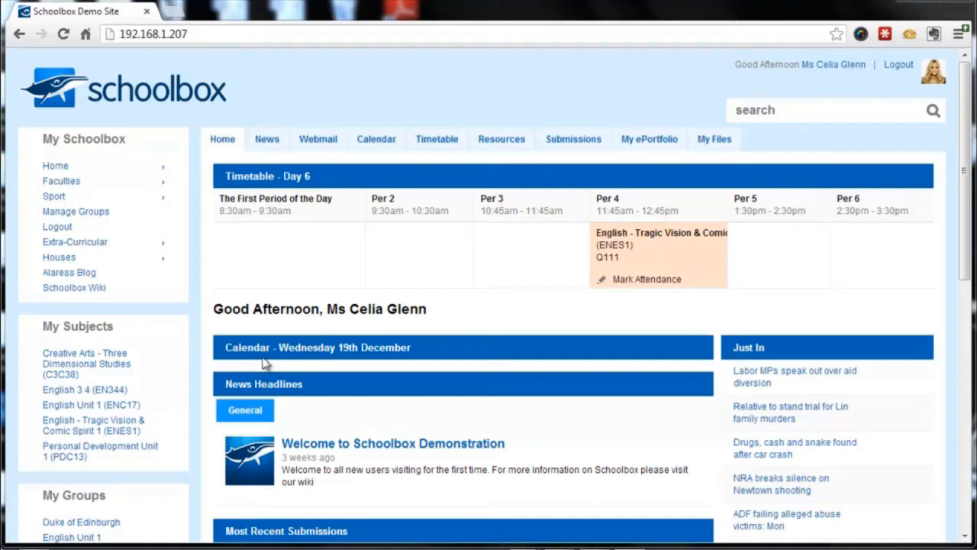
Open the English Unit 1 (ENC17) homepage and remove its Due Work component
left_click(136, 409)
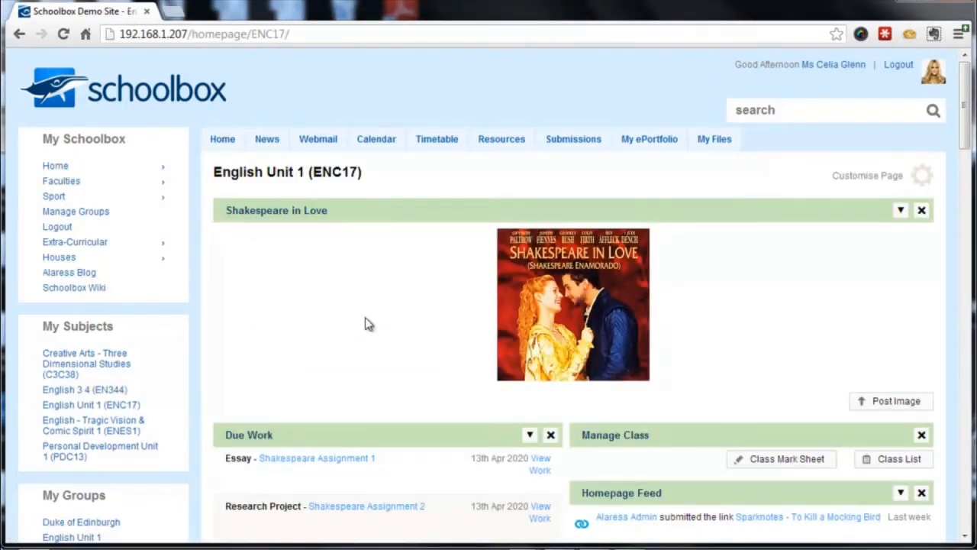
scroll(370, 313, "down", 2)
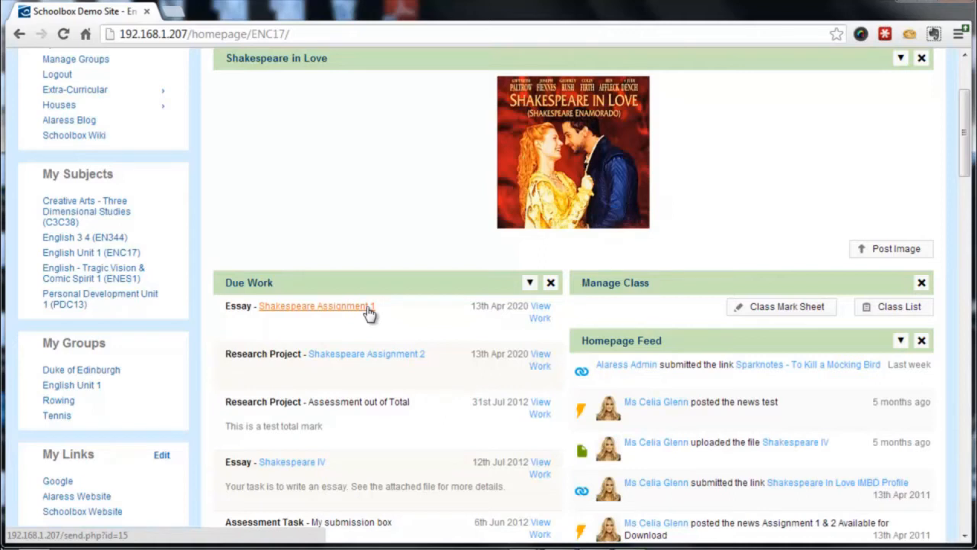
scroll(480, 308, "down", 1)
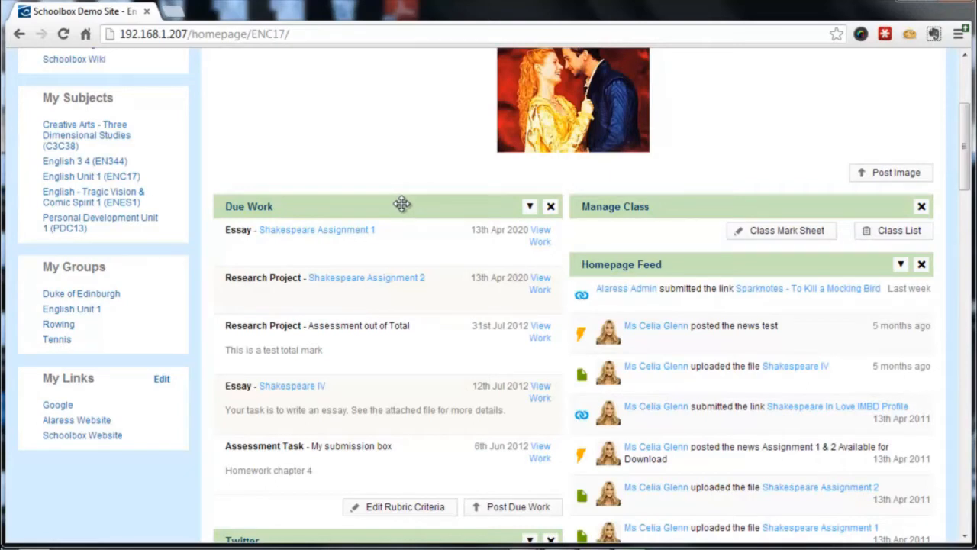
left_click(551, 206)
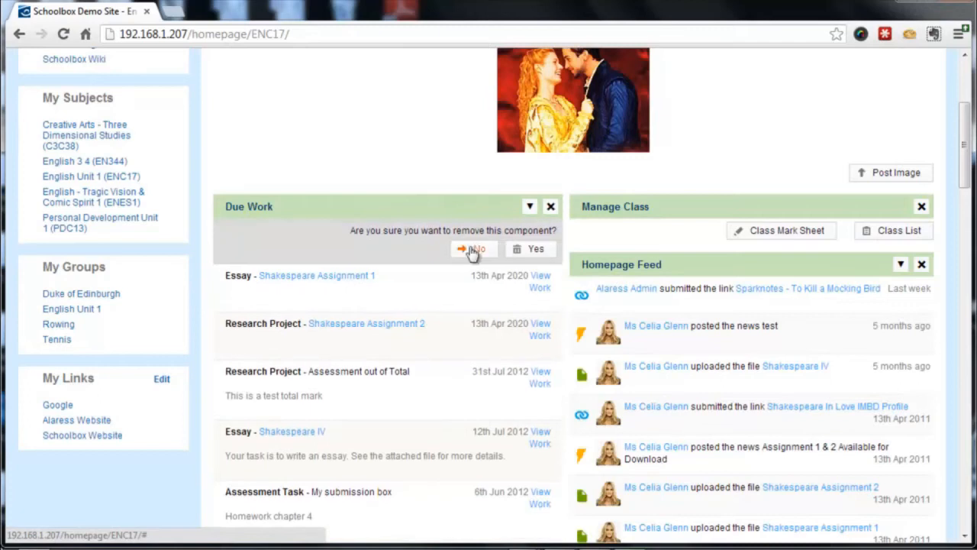
left_click(529, 250)
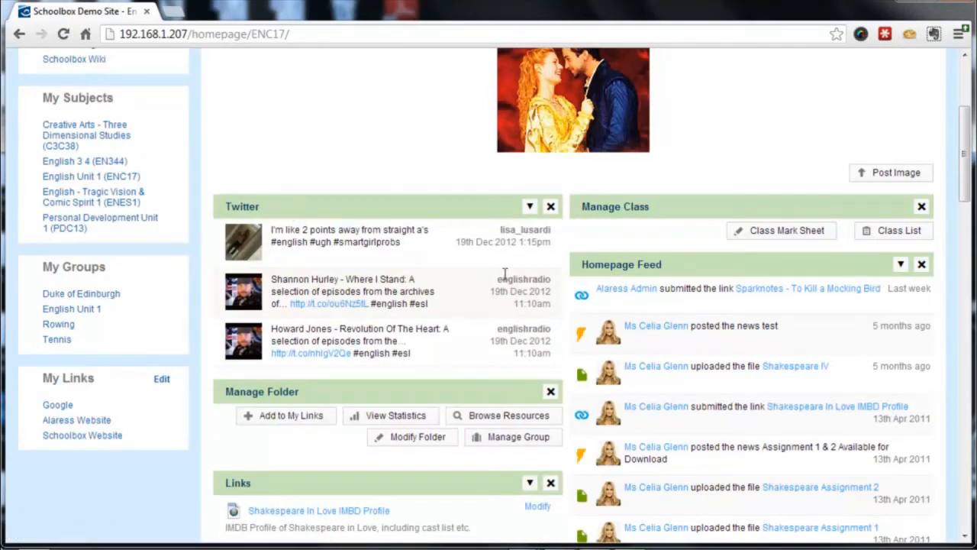
Customise the class page by adding the Due Work component from the Learning category
scroll(506, 279, "up", 3)
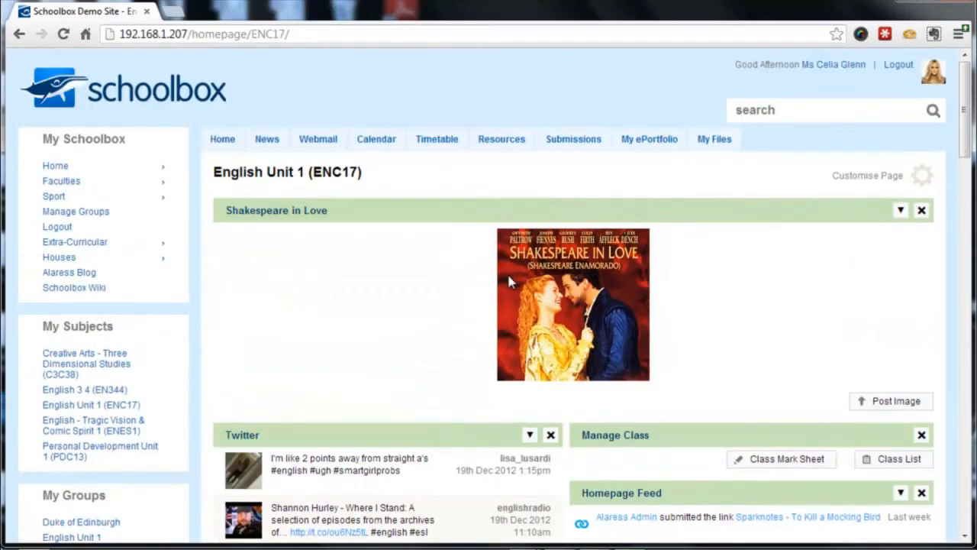
left_click(870, 176)
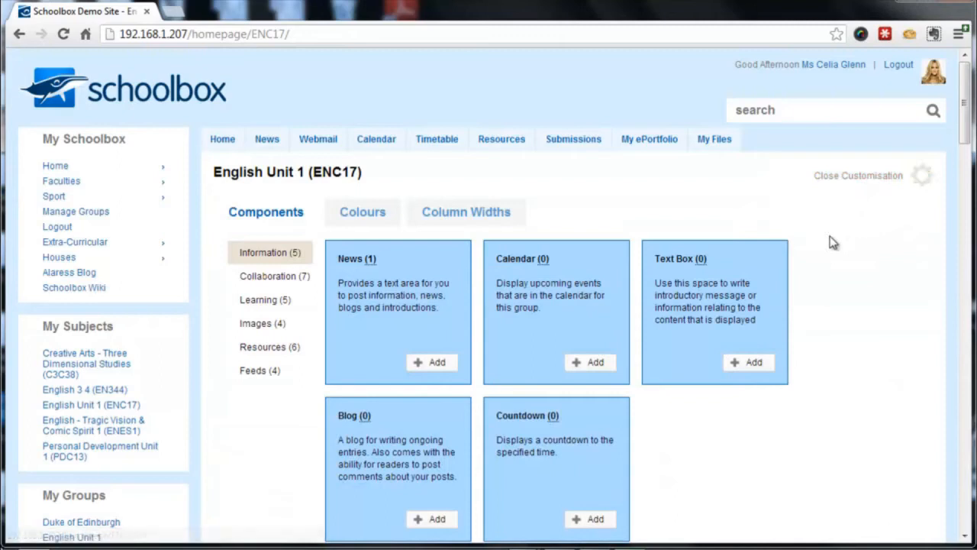
scroll(529, 258, "down", 1)
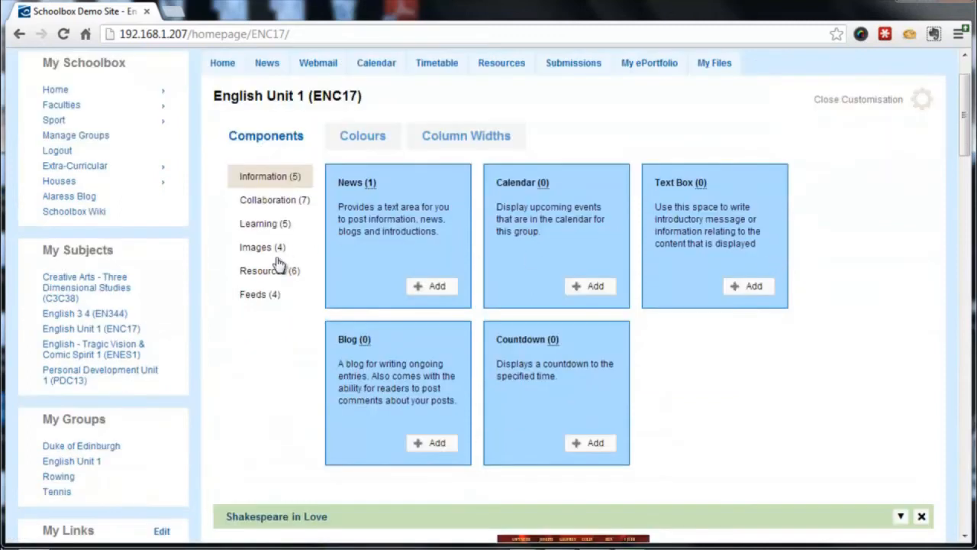
left_click(261, 224)
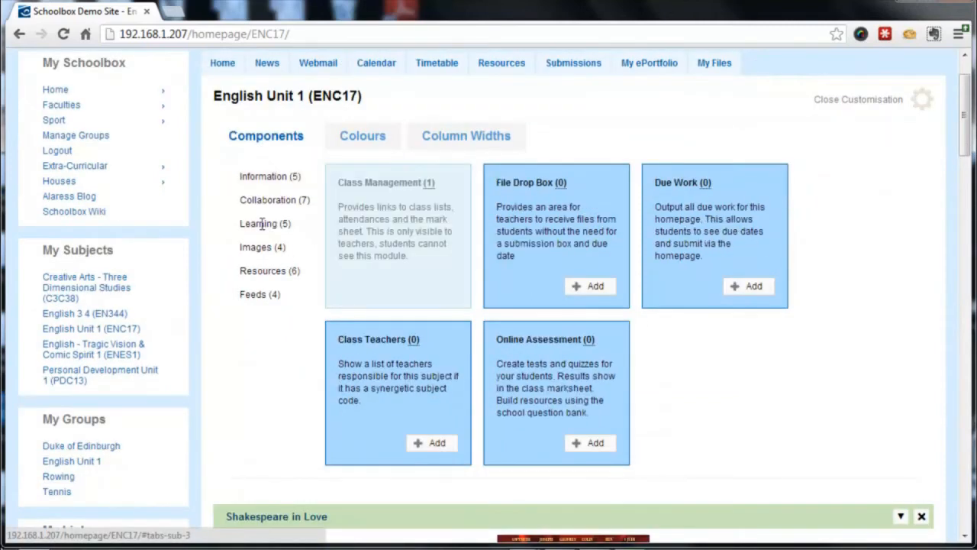
left_click(742, 287)
scroll(725, 310, "down", 7)
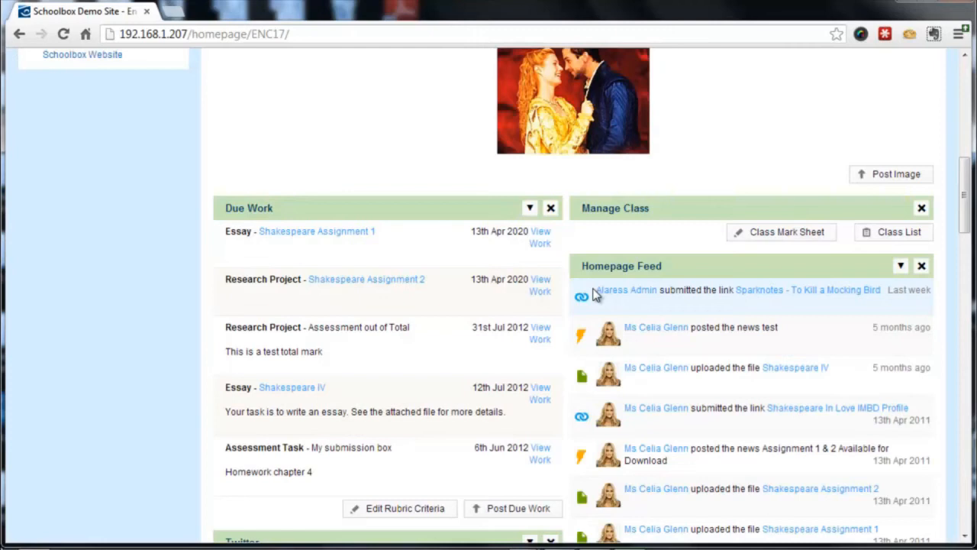
Start a new due work item titled "Hamlet - Feature article Assessment" and paste the copied task text as its description
left_click(526, 515)
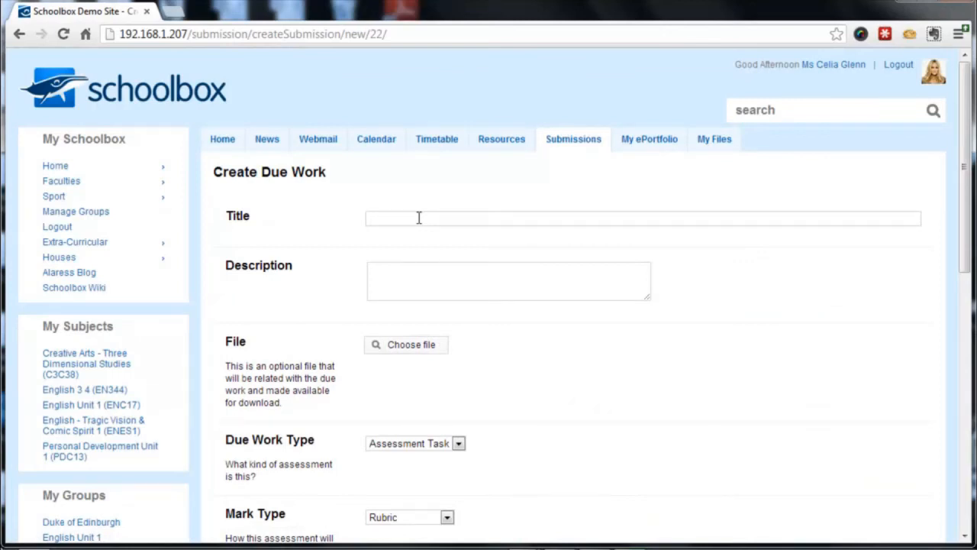
type("Hamlet - Feature article Assessment")
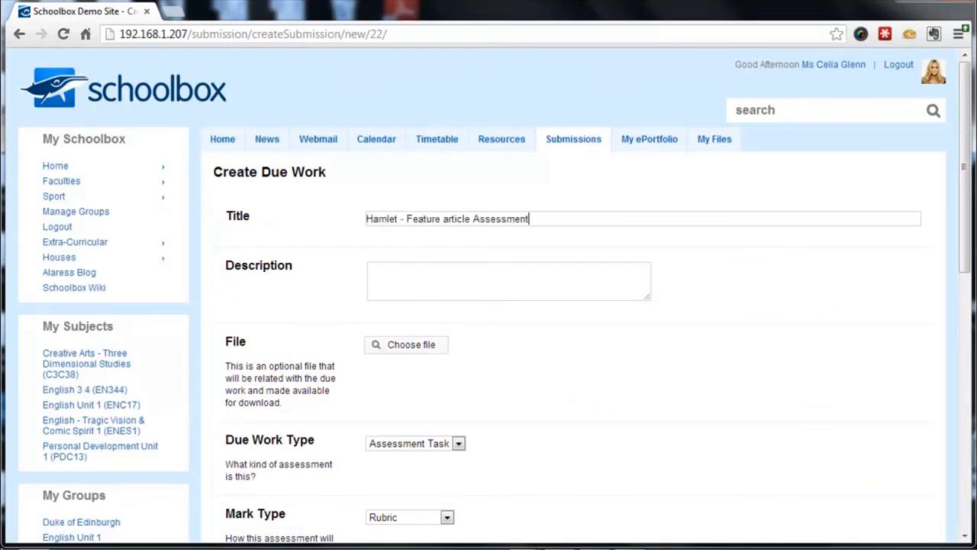
left_click(556, 549)
key("ctrl+a")
left_click(909, 348)
left_click(493, 284)
key("ctrl+v")
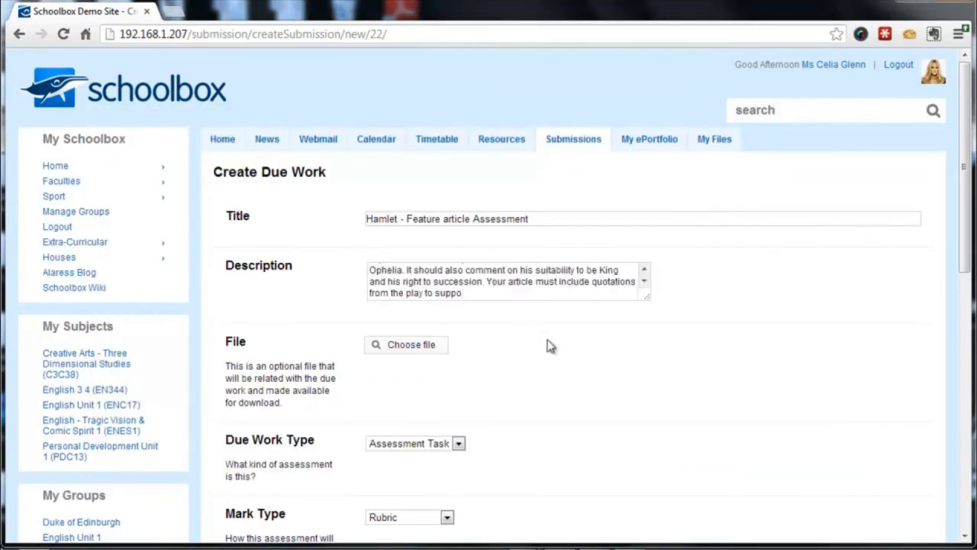
Attach the file Hamlet - Feature article Assessment.docx to the due work
scroll(637, 350, "down", 1)
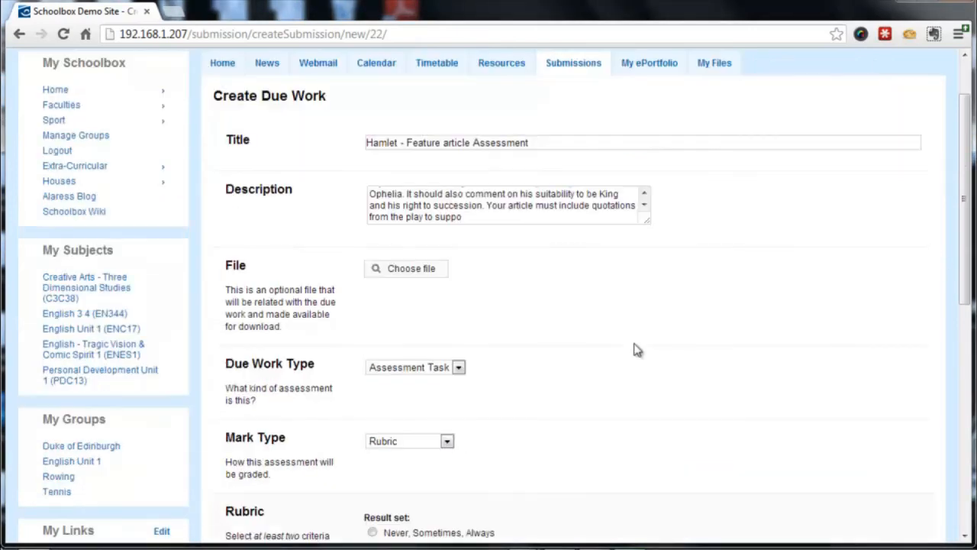
left_click(387, 275)
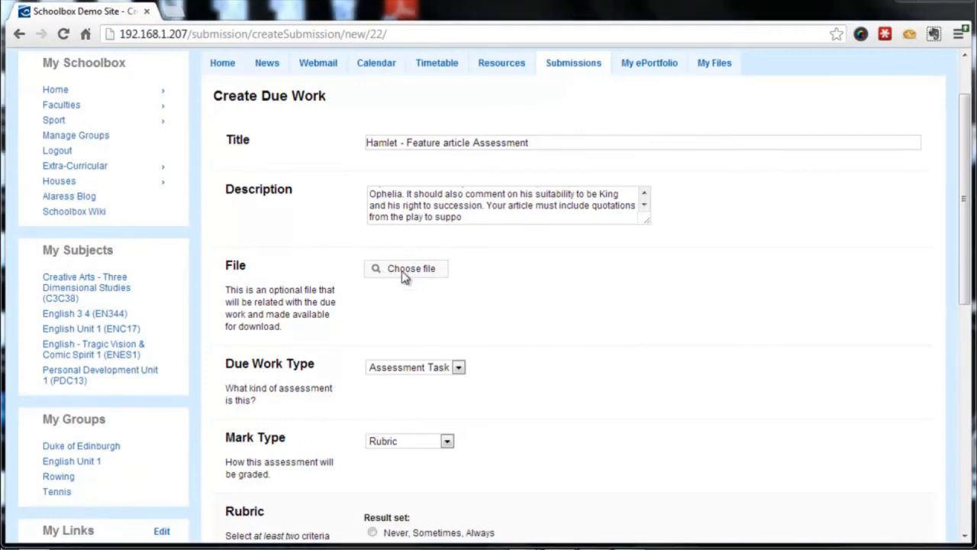
double_click(208, 98)
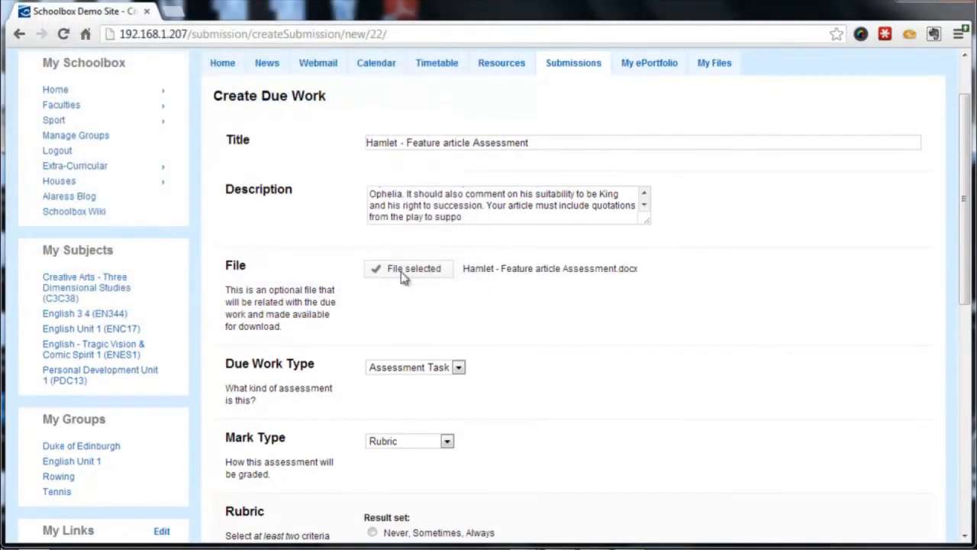
Choose Assessment Task as the due work type and Letter Grade as the mark type
scroll(578, 305, "down", 1)
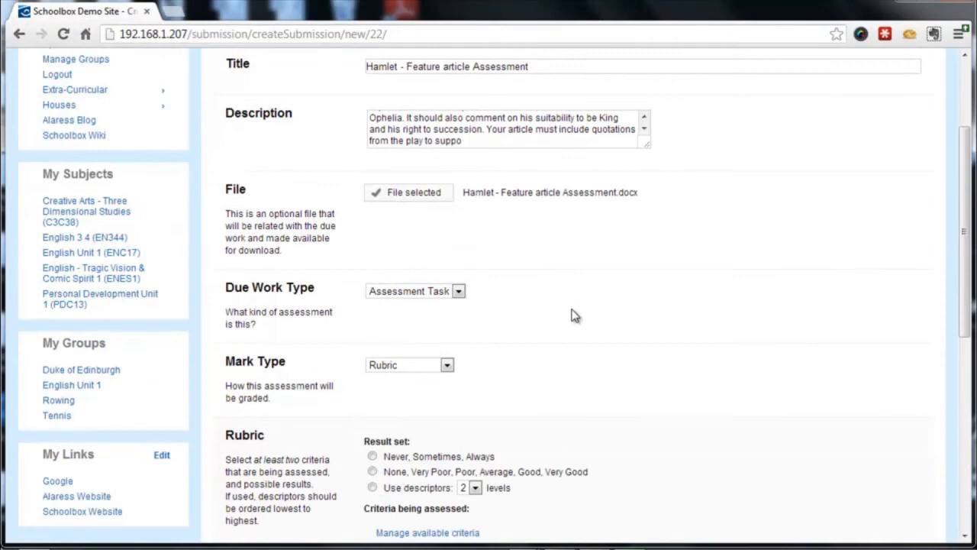
left_click(426, 294)
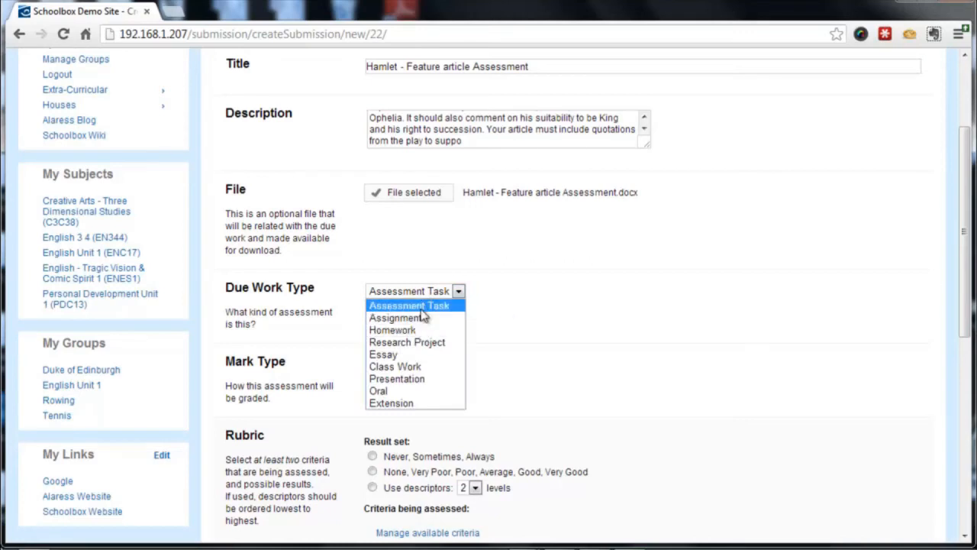
left_click(421, 309)
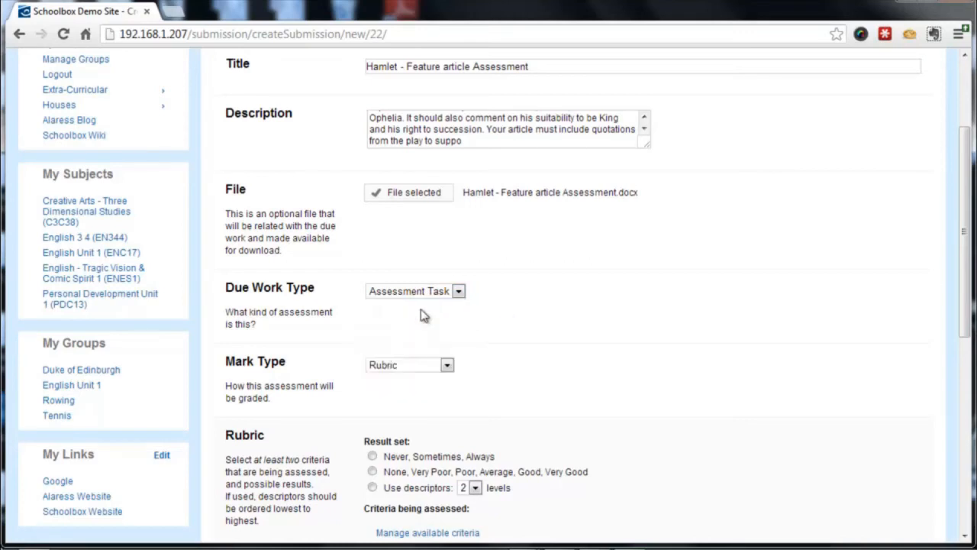
scroll(512, 329, "down", 1)
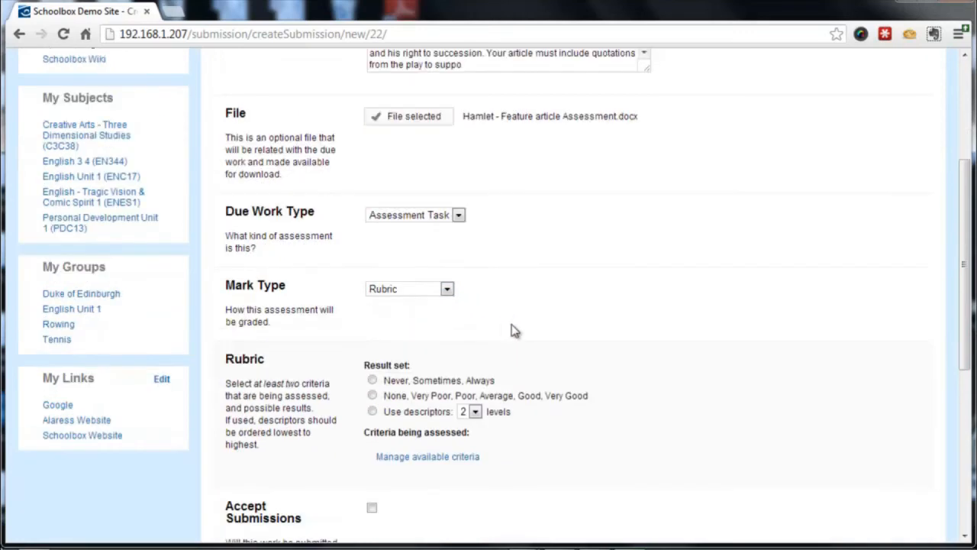
left_click(415, 294)
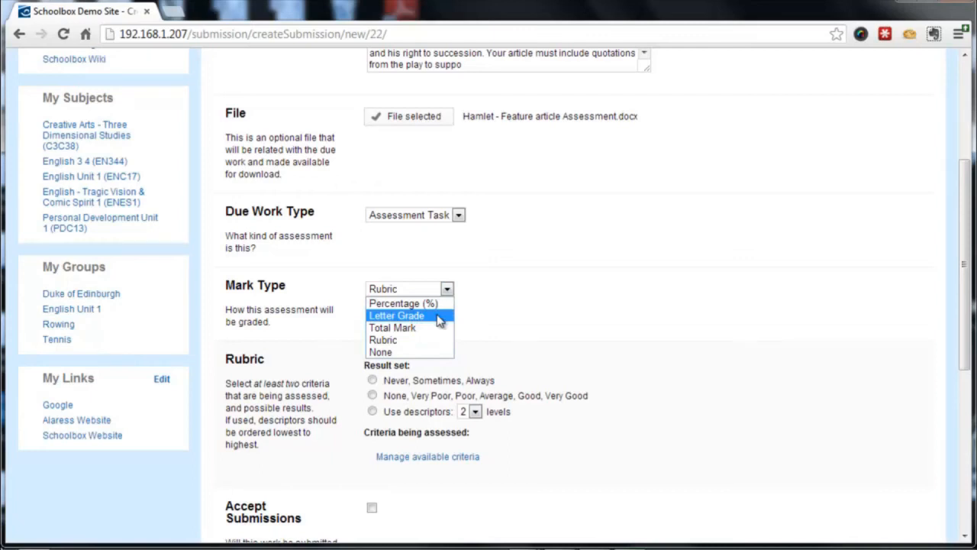
left_click(439, 319)
Enable electronic submissions for the due work and allow multiple submissions
scroll(476, 343, "down", 1)
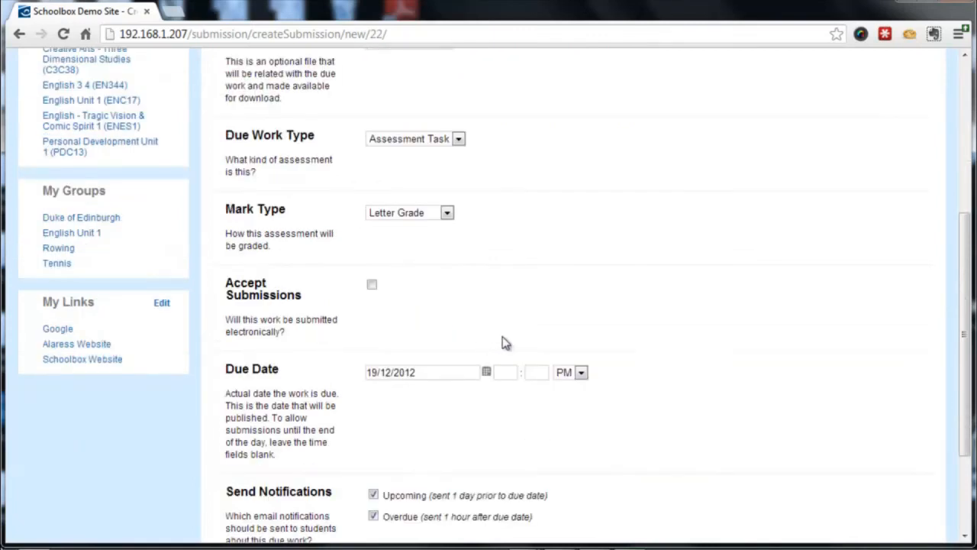
left_click(372, 286)
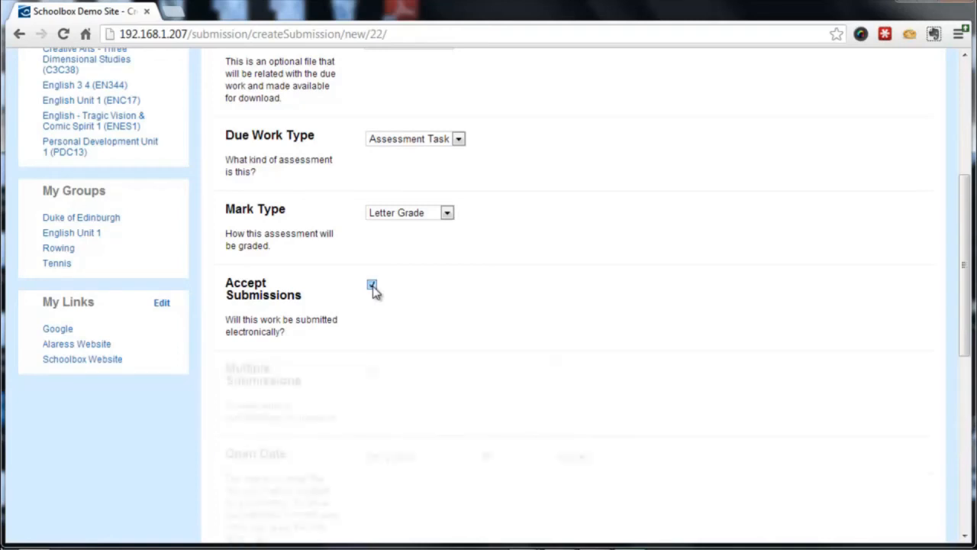
scroll(458, 307, "down", 1)
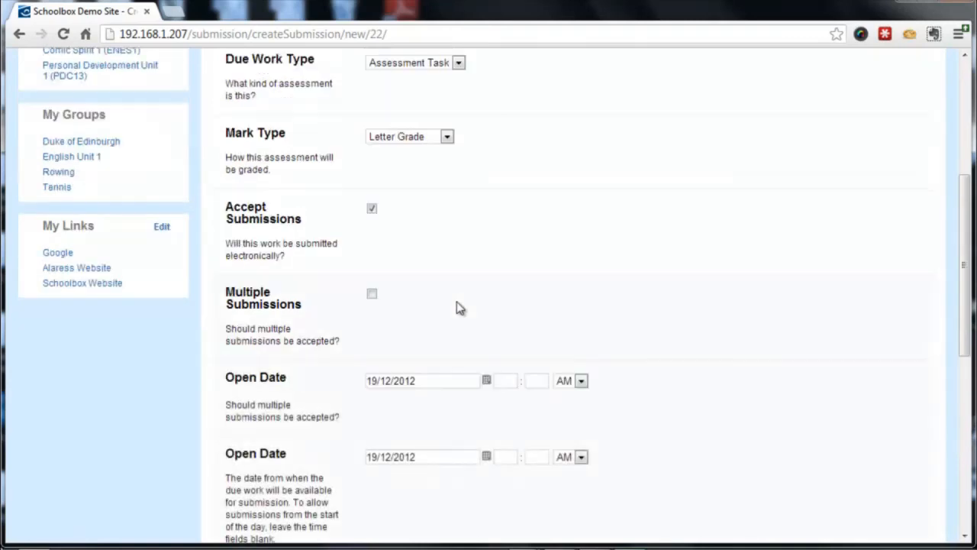
left_click(373, 296)
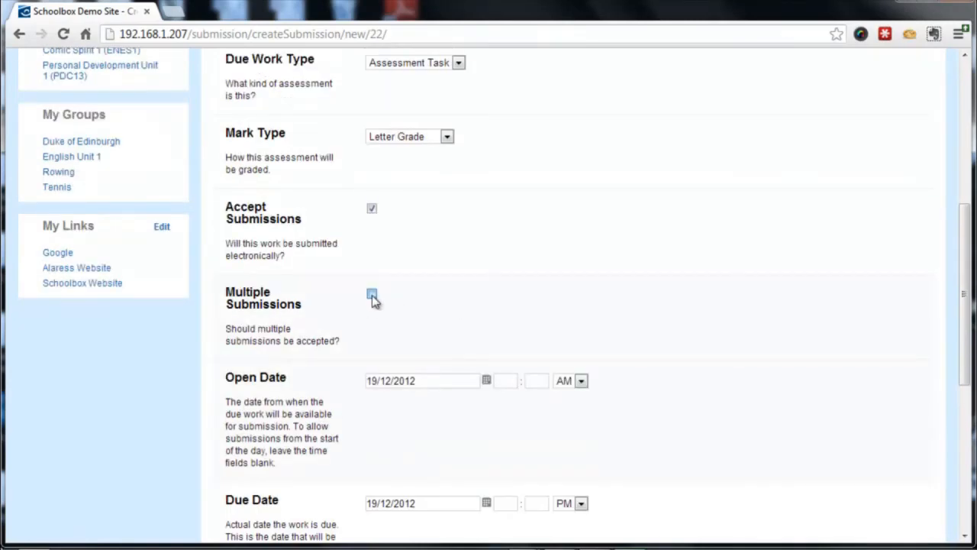
Set the open date for submissions to 20/12/2012, leaving the time blank
scroll(535, 324, "down", 1)
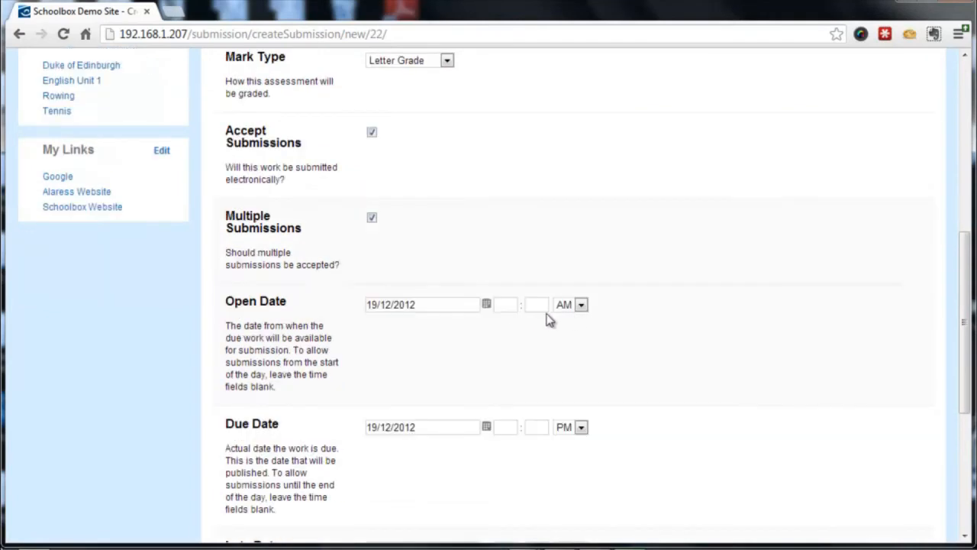
scroll(676, 324, "down", 1)
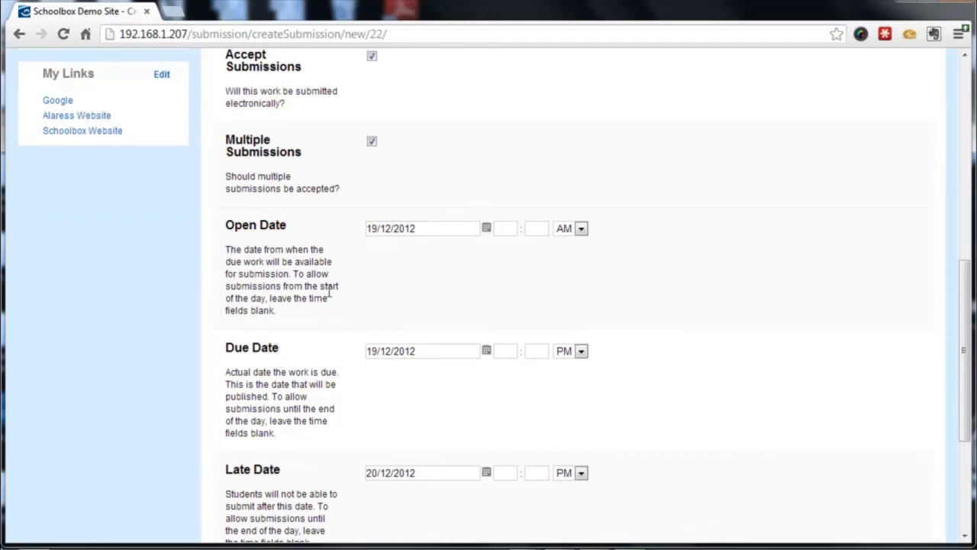
left_click(488, 230)
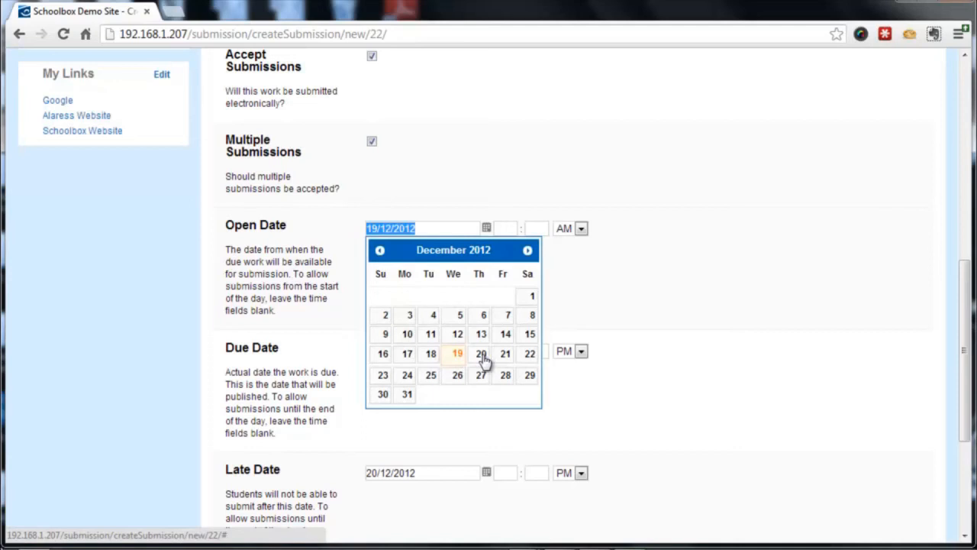
left_click(481, 355)
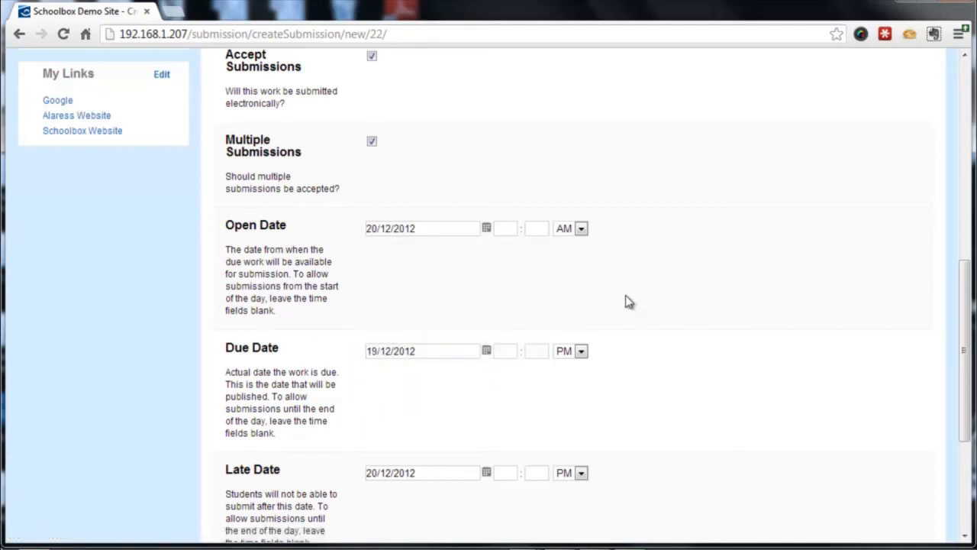
Set the due date to 21/12/2012 and the late date to 25/12/2012
scroll(626, 302, "down", 1)
left_click(486, 275)
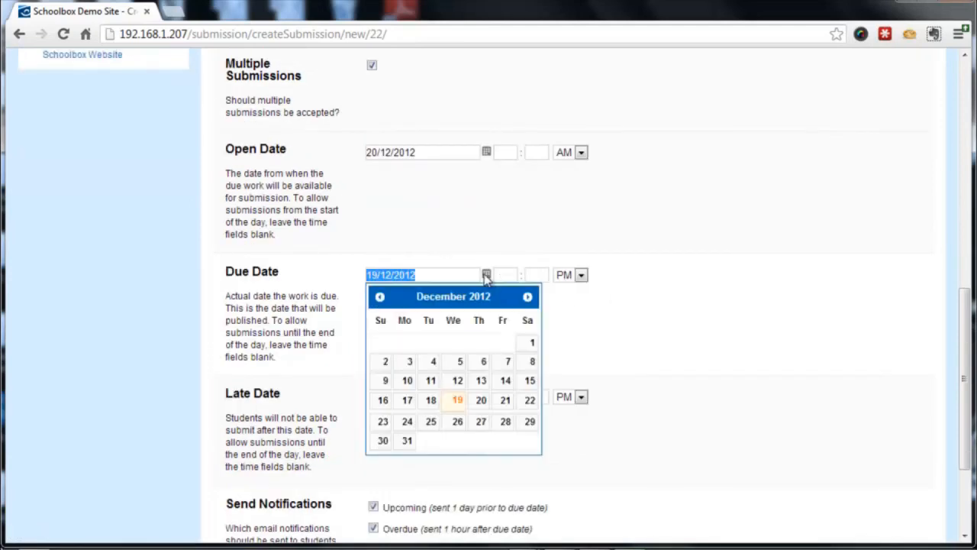
left_click(504, 400)
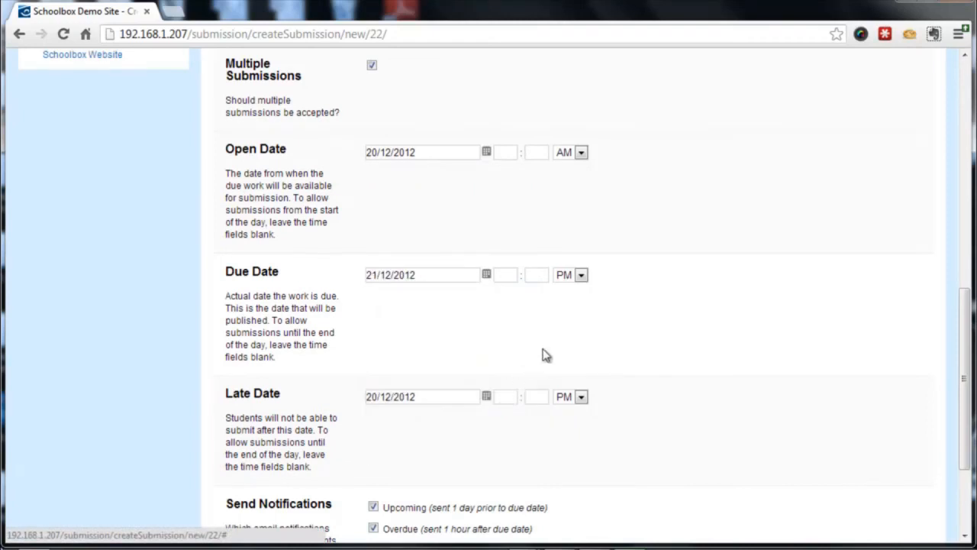
scroll(542, 356, "down", 1)
left_click(486, 321)
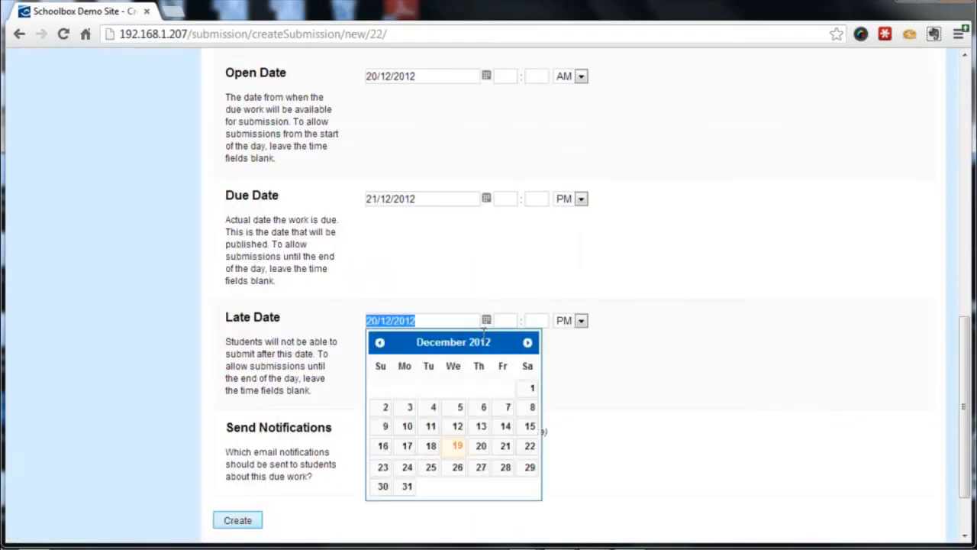
left_click(431, 467)
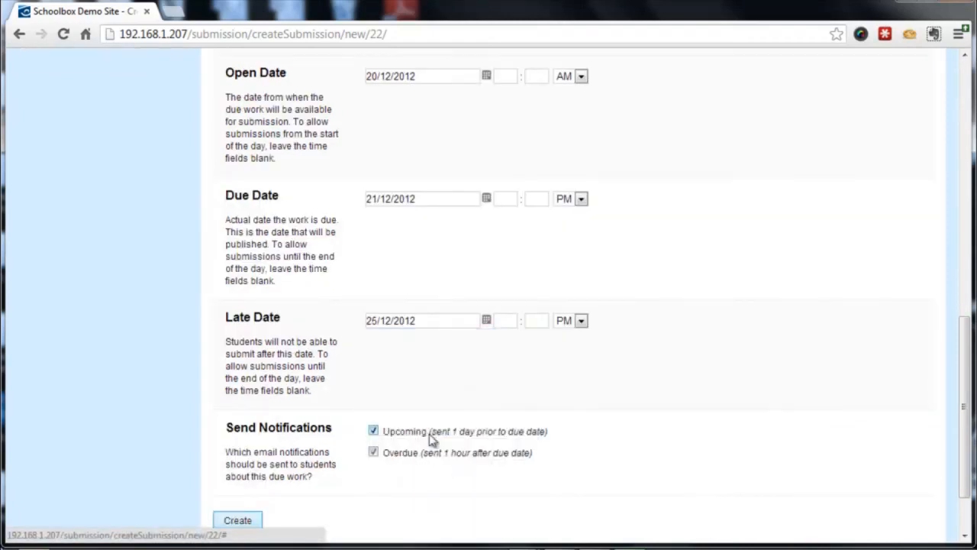
Turn off the overdue email notification and create the due work item
scroll(574, 393, "down", 1)
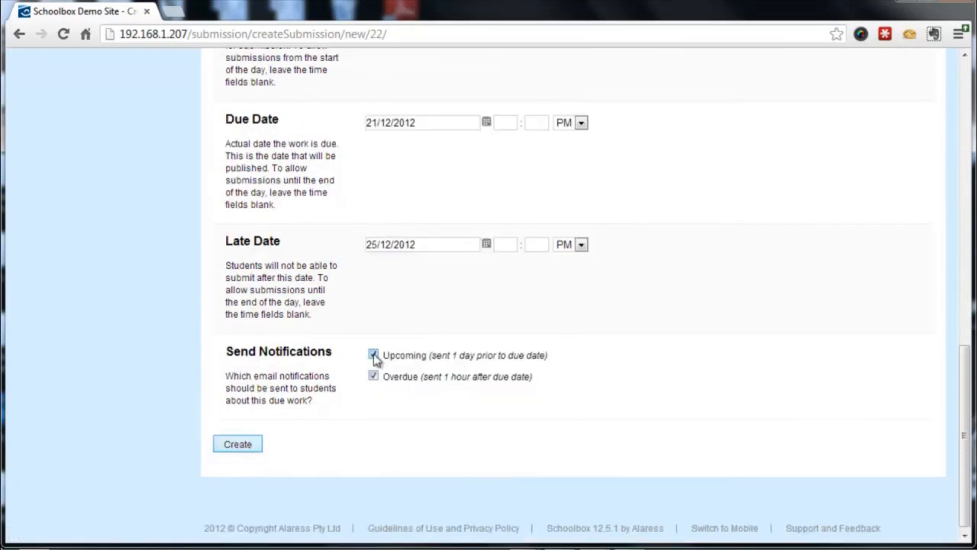
left_click(373, 376)
left_click(243, 448)
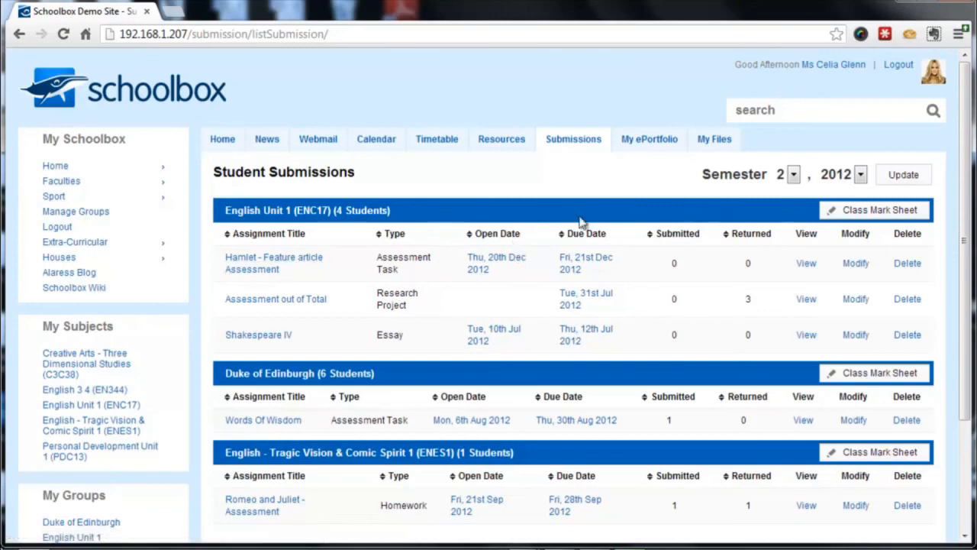
View the class mark sheet for English Unit 1 (ENC17), then return to the student submissions list
left_click(859, 216)
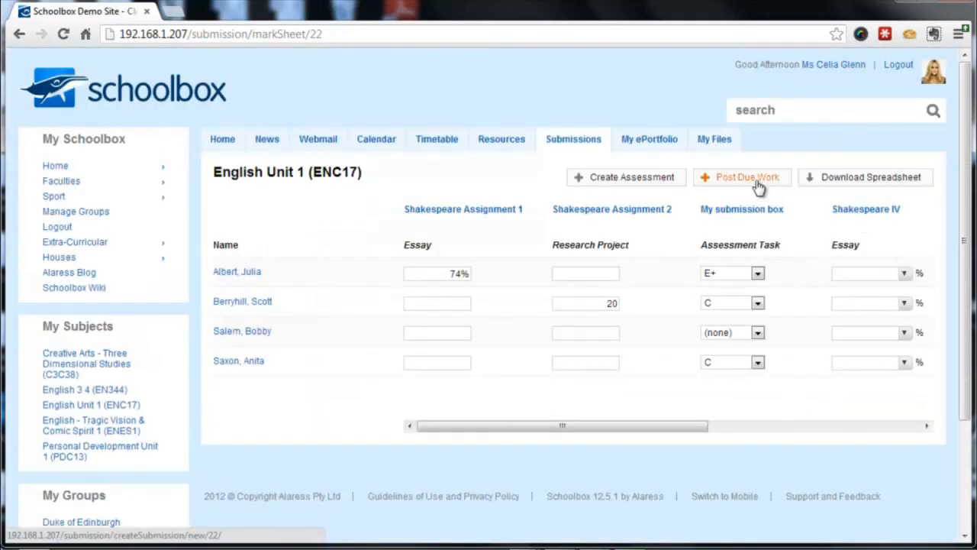
left_click(19, 34)
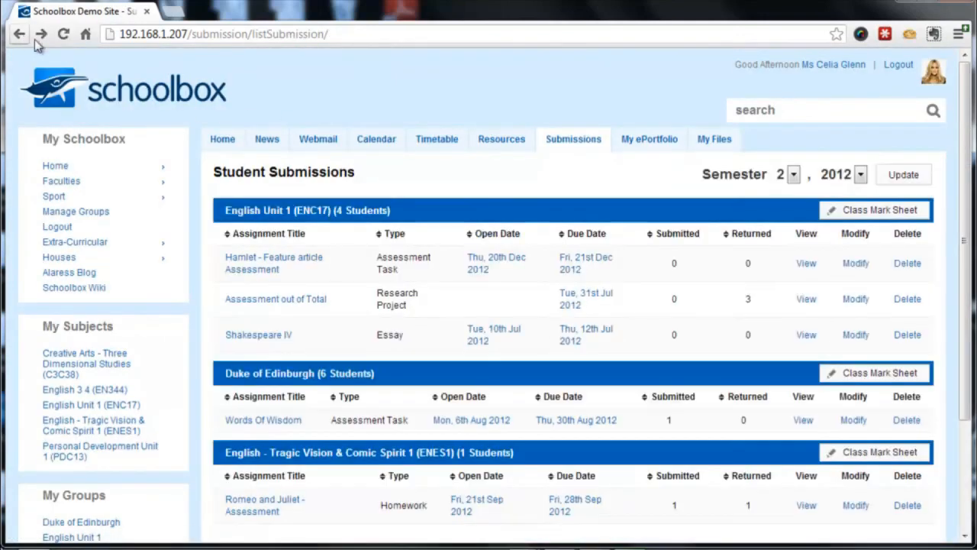
Review the modifiable settings of the Hamlet - Feature article Assessment and return to the submissions list without editing
left_click(856, 264)
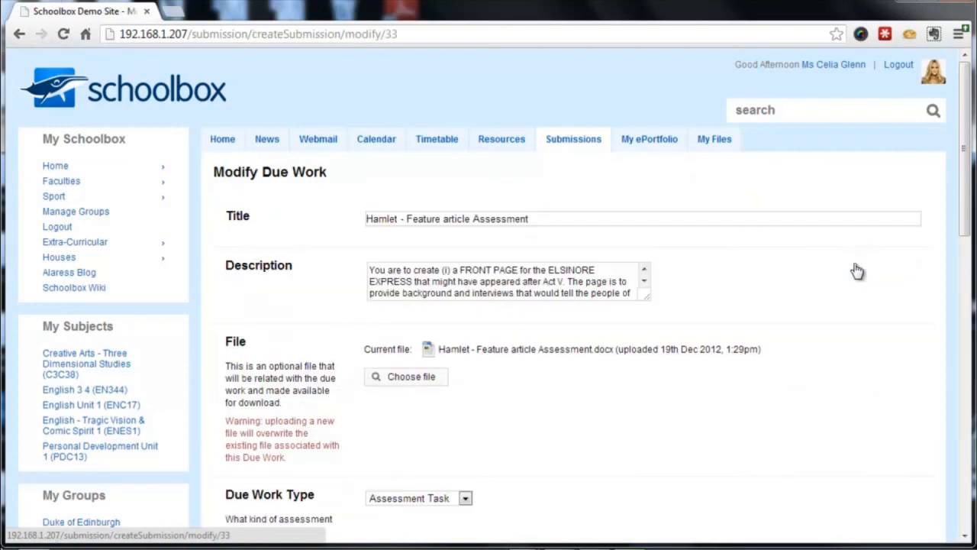
scroll(787, 313, "down", 2)
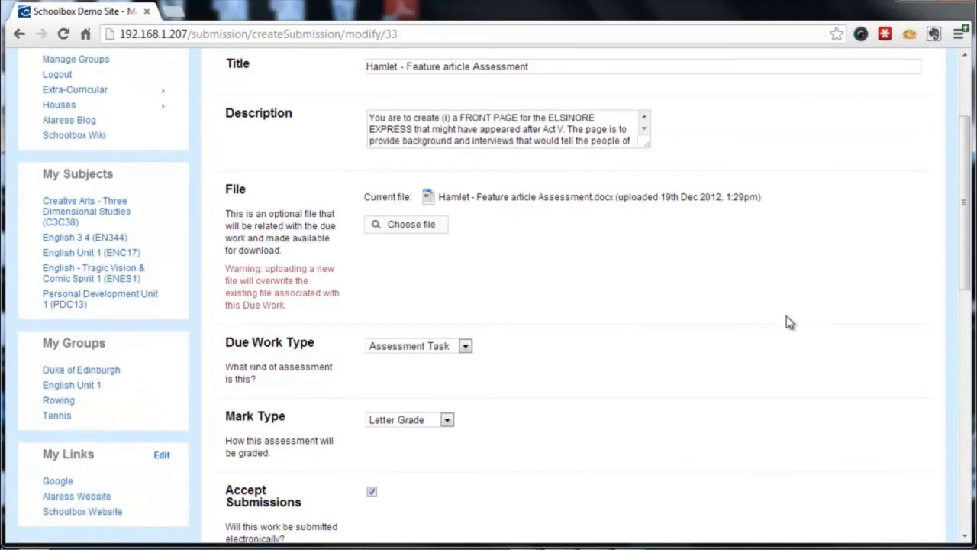
scroll(787, 323, "up", 2)
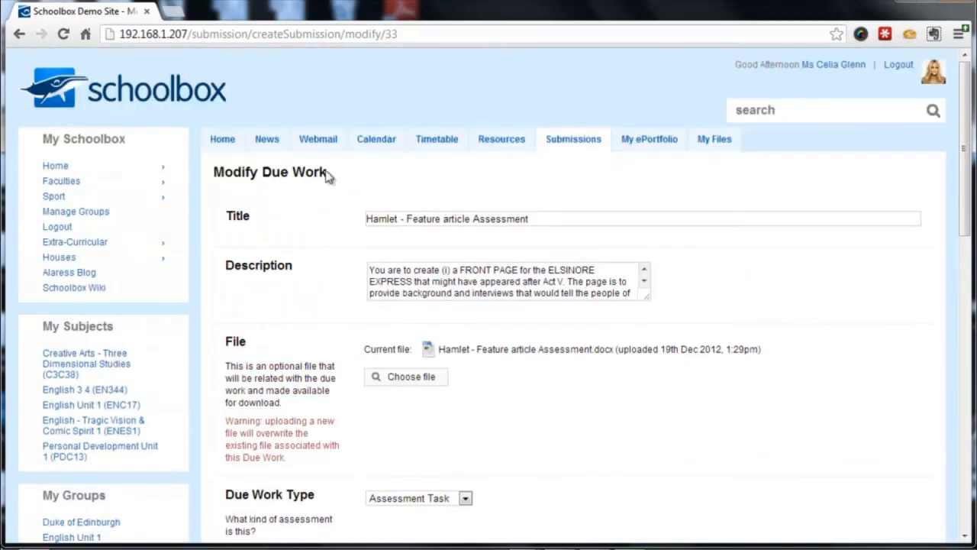
left_click(19, 33)
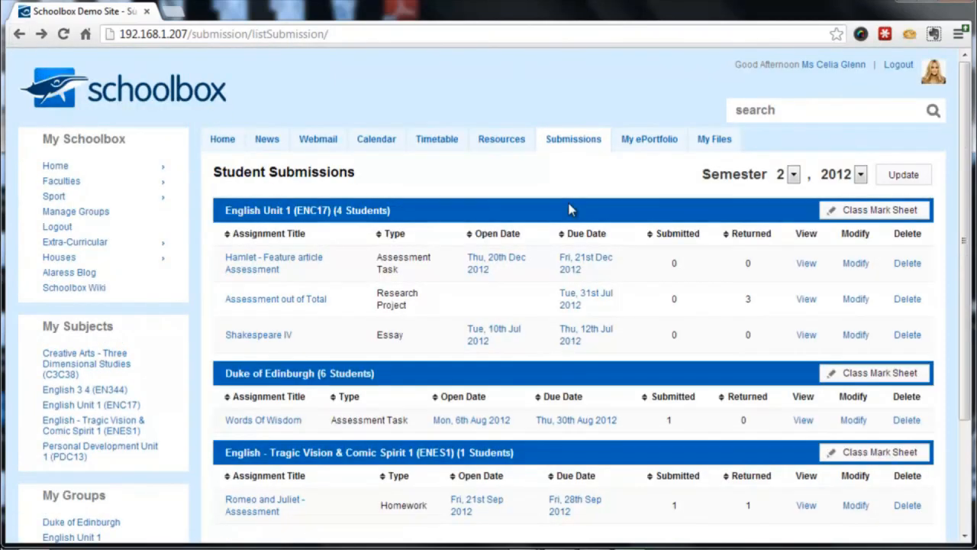
Check the Hamlet - Feature article Assessment entry in the Due Work component on the English Unit 1 (ENC17) class page
left_click(119, 412)
scroll(474, 309, "down", 2)
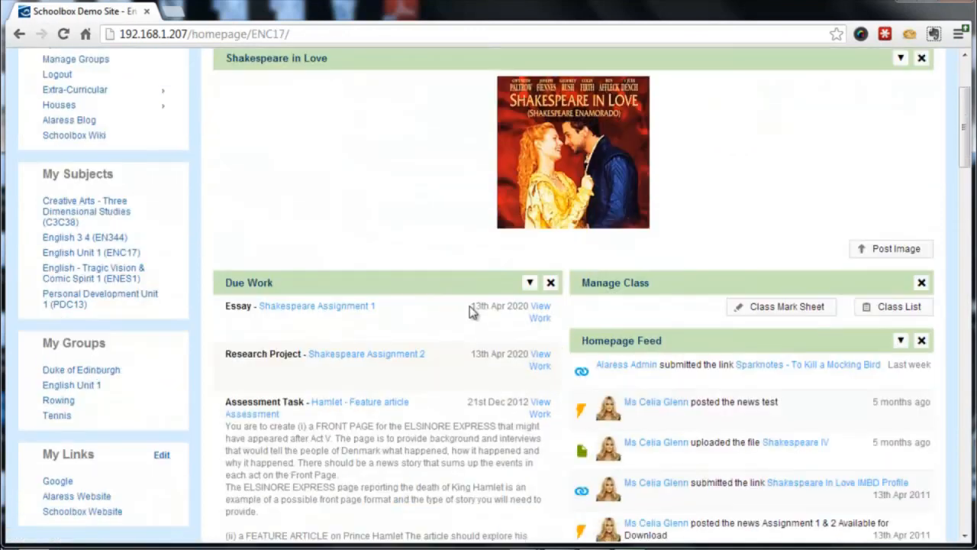
scroll(473, 309, "down", 2)
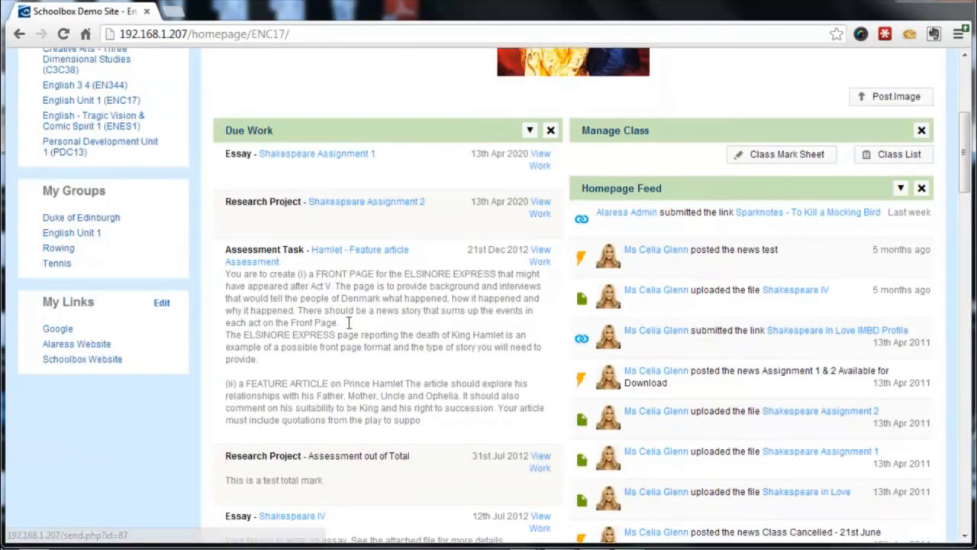